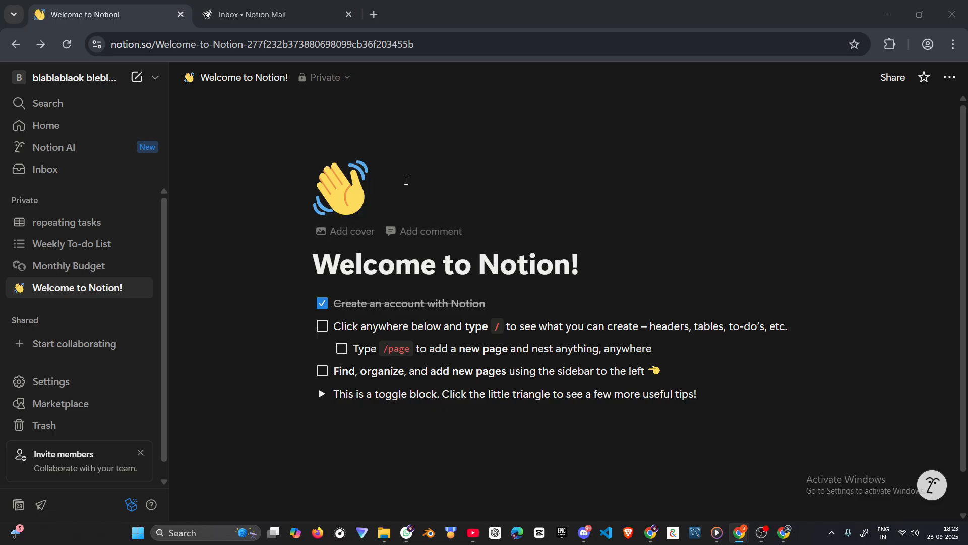
{"action": "left_click_drag", "start_coordinate": [579, 267], "coordinate": [311, 266]}
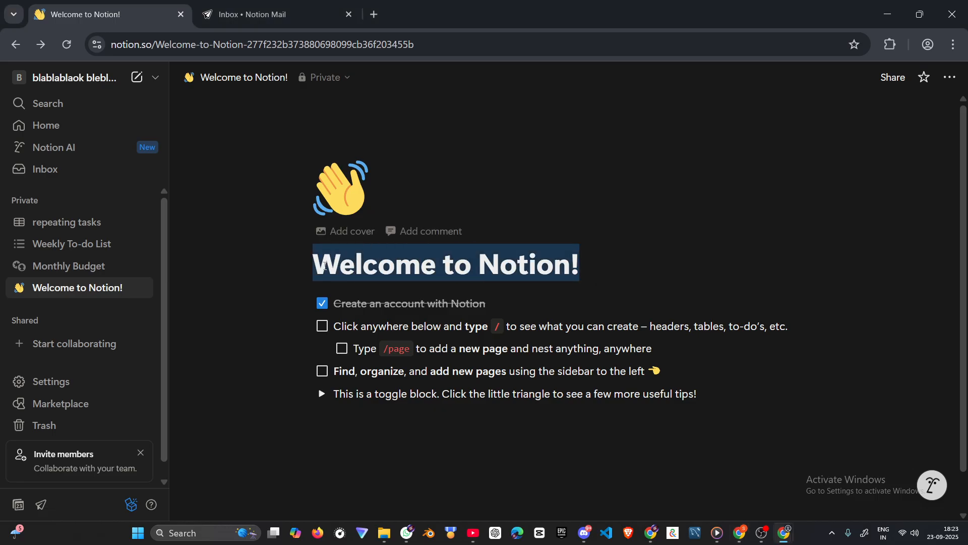
{"action": "left_click", "coordinate": [275, 146]}
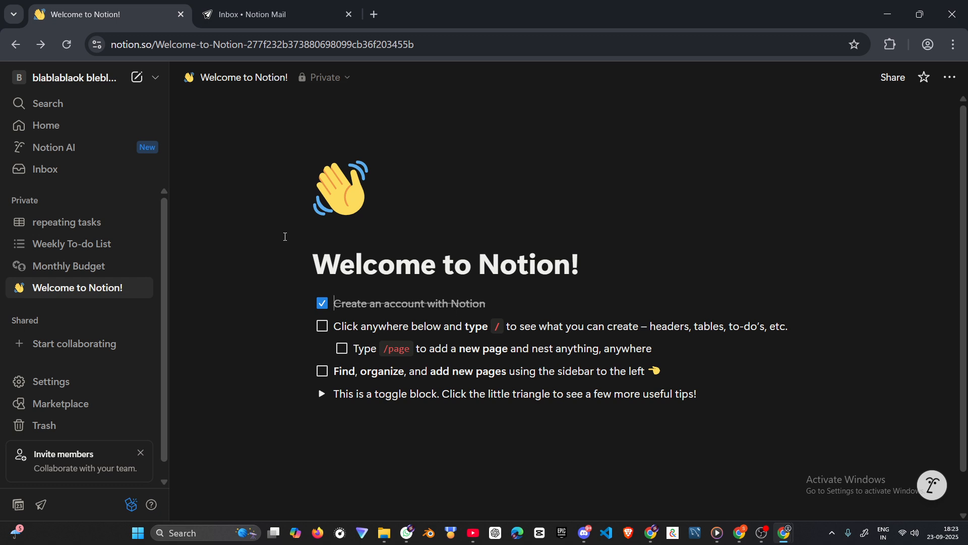
Step: Create a new private page titled "Repeating taskks" and turn it into a table database
{"action": "left_click", "coordinate": [138, 79]}
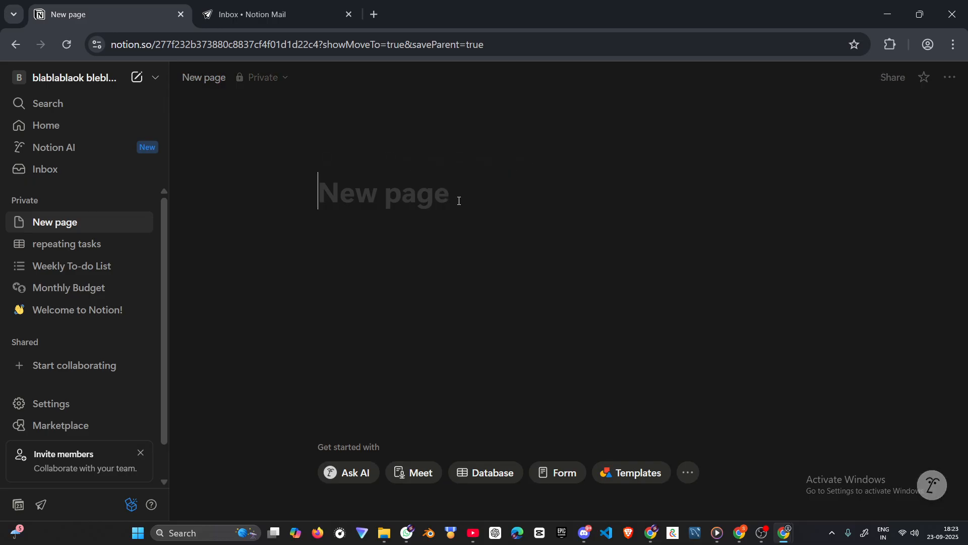
{"action": "type", "text": "Repea"}
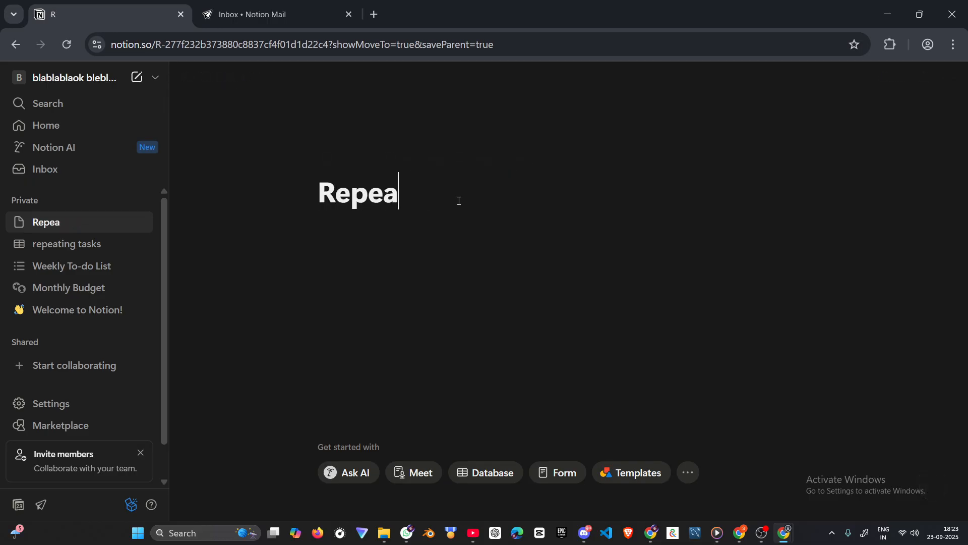
{"action": "type", "text": "ting "}
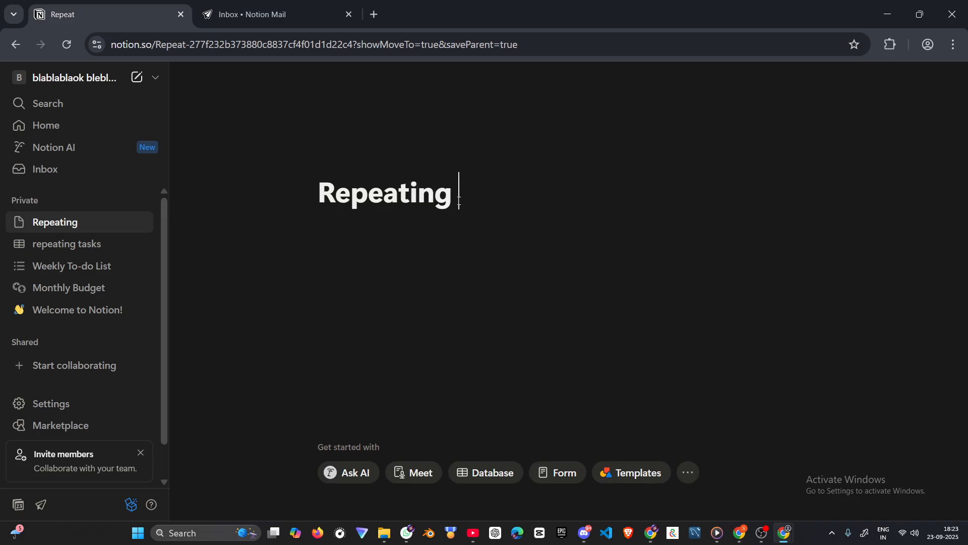
{"action": "type", "text": "taskk"}
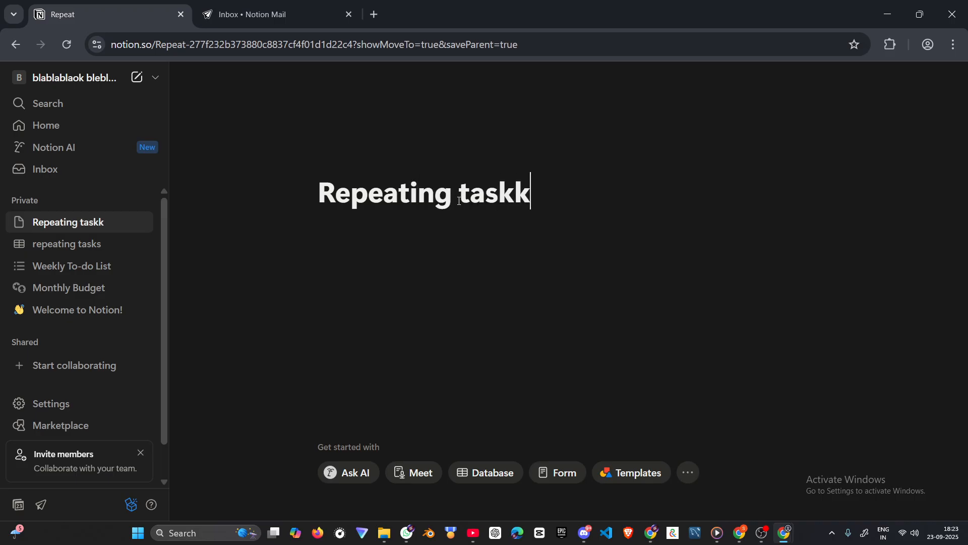
{"action": "type", "text": "s"}
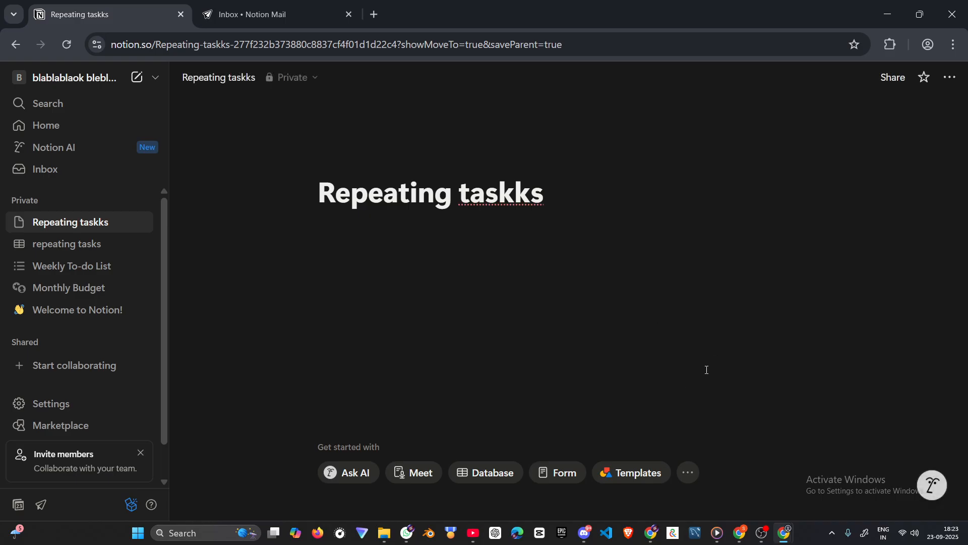
{"action": "left_click", "coordinate": [692, 479]}
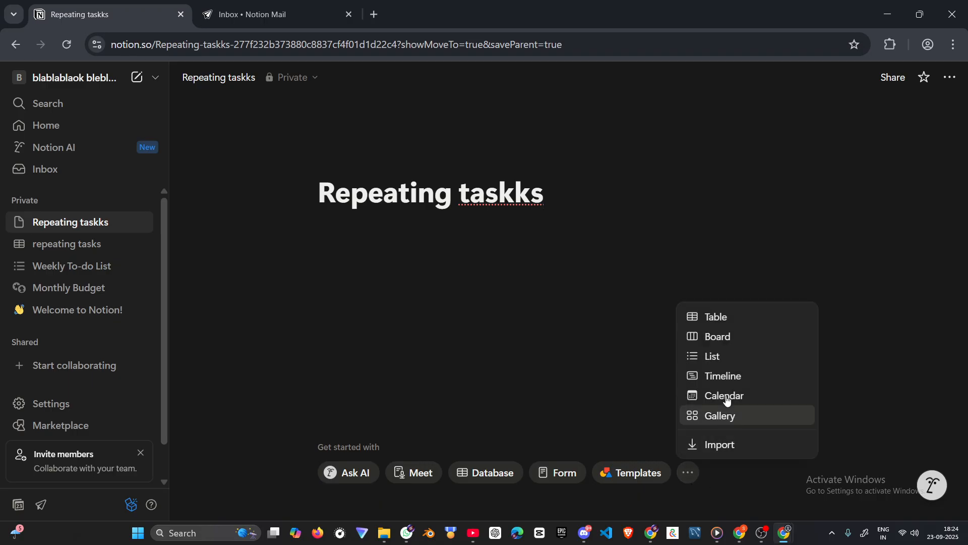
{"action": "left_click", "coordinate": [721, 327]}
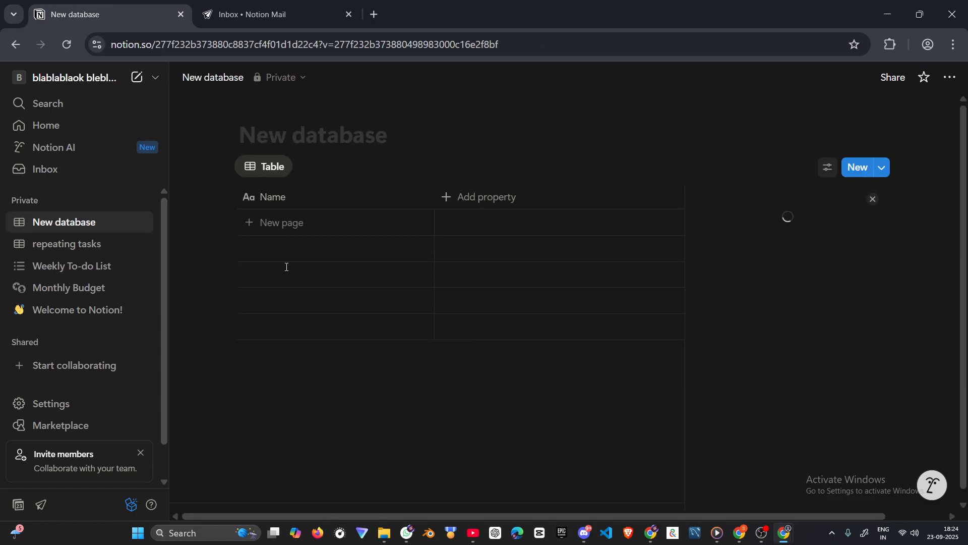
Step: Rename the table's Name property to "tasks" and add a Date property beside it
{"action": "left_click", "coordinate": [284, 198]}
{"action": "left_click", "coordinate": [285, 198]}
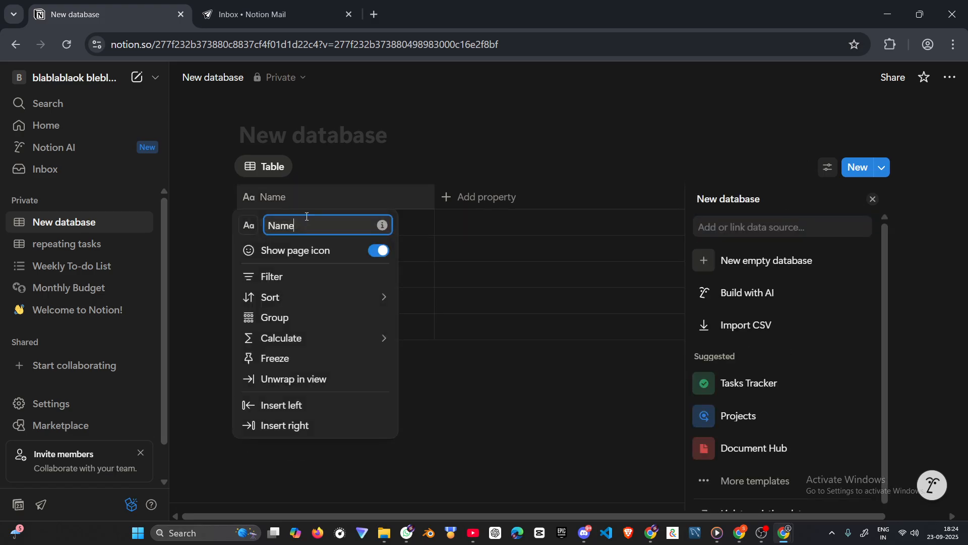
{"action": "left_click", "coordinate": [290, 227]}
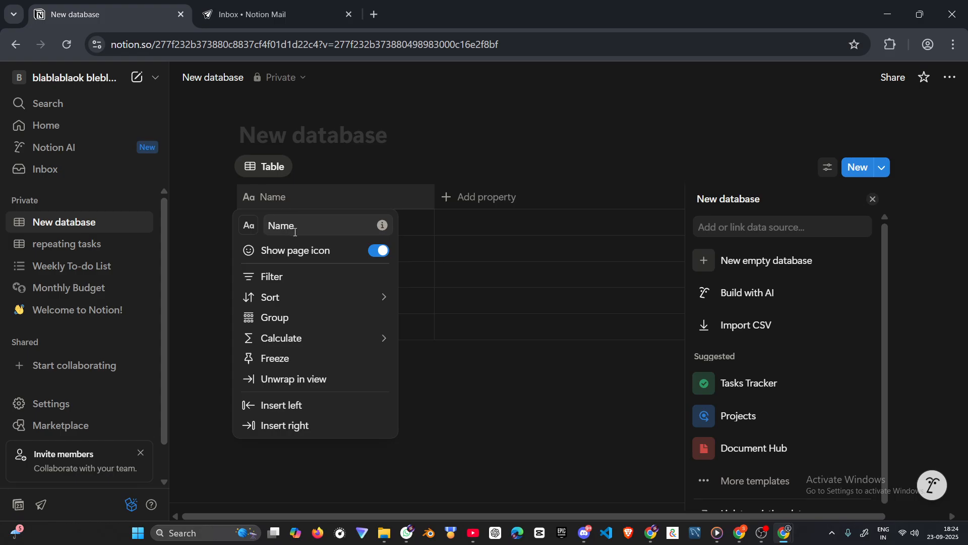
{"action": "left_click", "coordinate": [296, 232]}
{"action": "key", "text": "ctrl+a"}
{"action": "key", "text": "BackSpace"}
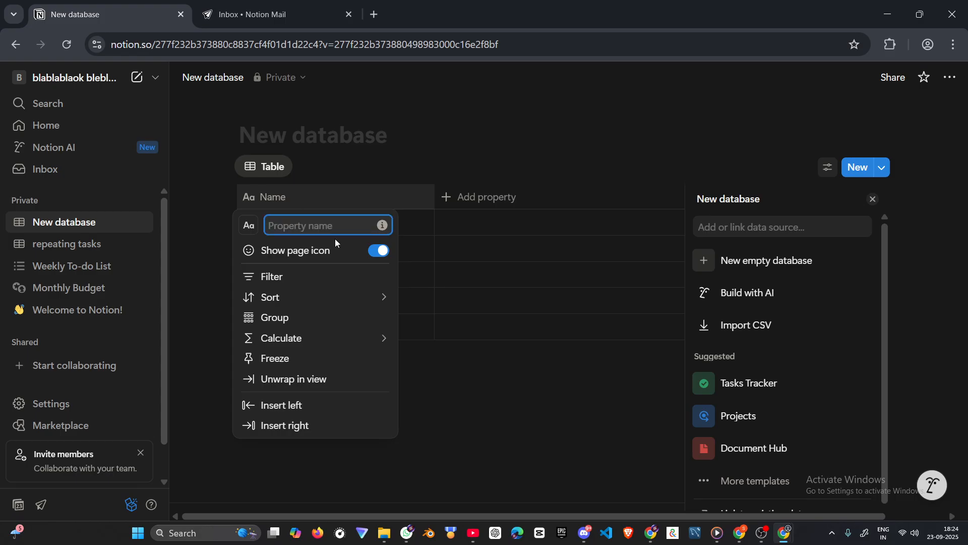
{"action": "type", "text": "tasks"}
{"action": "left_click", "coordinate": [480, 182]}
{"action": "left_click", "coordinate": [480, 181]}
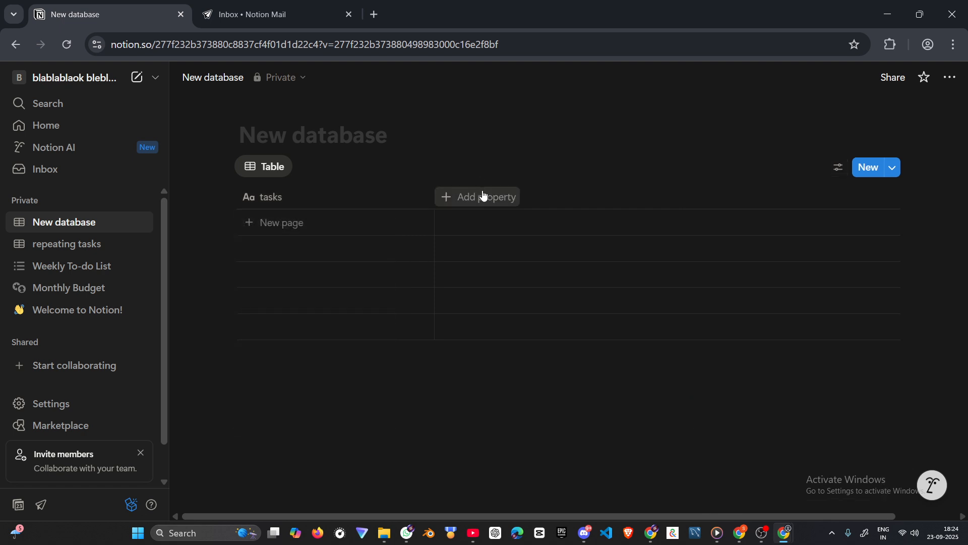
{"action": "left_click", "coordinate": [483, 196]}
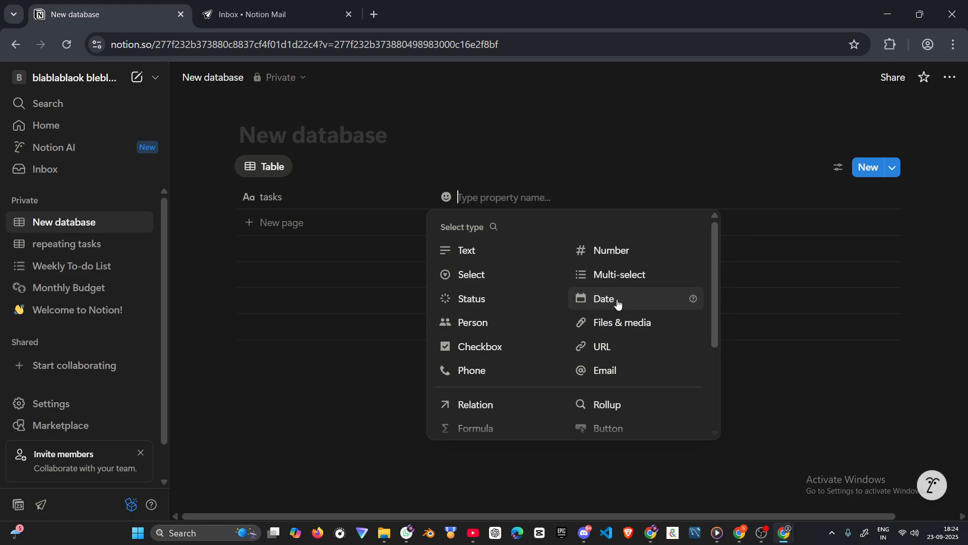
{"action": "left_click", "coordinate": [616, 302]}
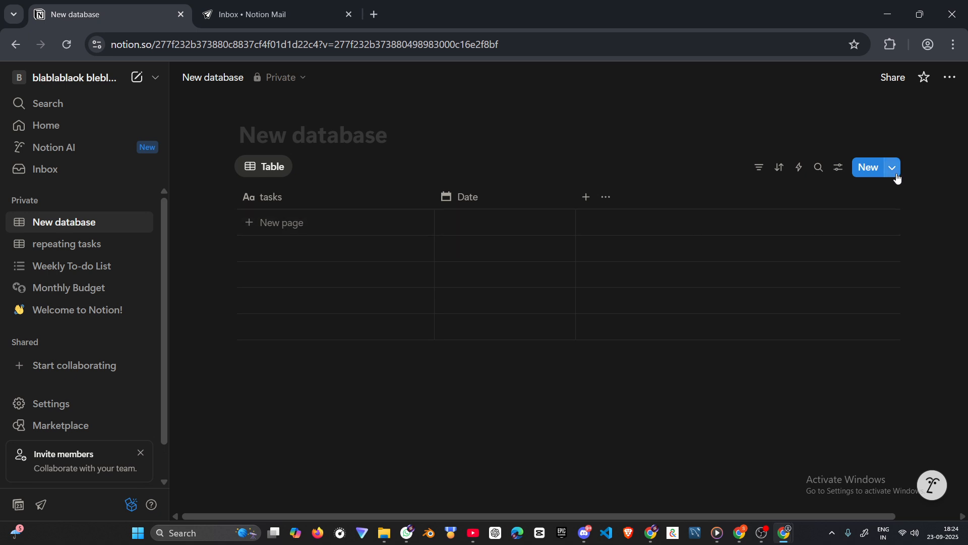
Step: Create a new database template titled "morning" with the line "workout" in its body, and return to the table
{"action": "left_click", "coordinate": [897, 173]}
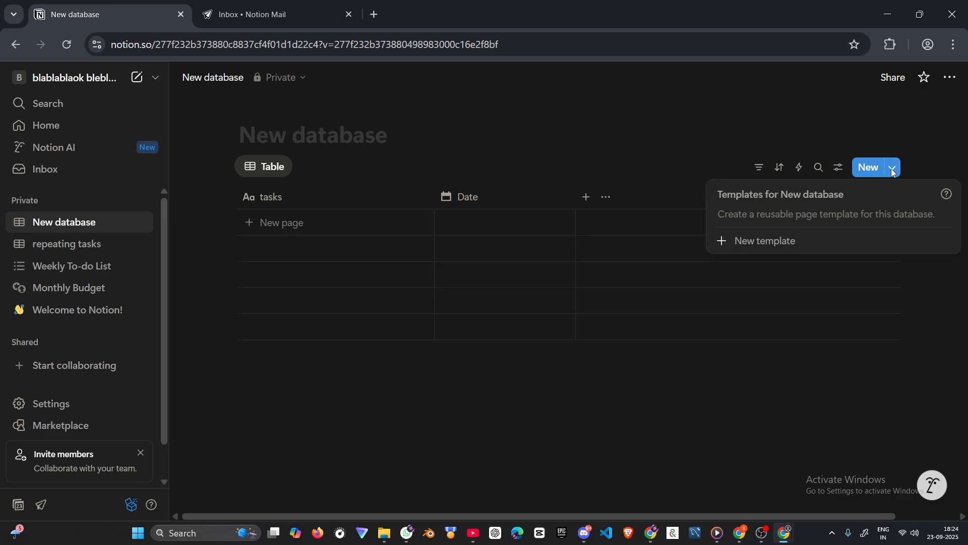
{"action": "left_click", "coordinate": [752, 242]}
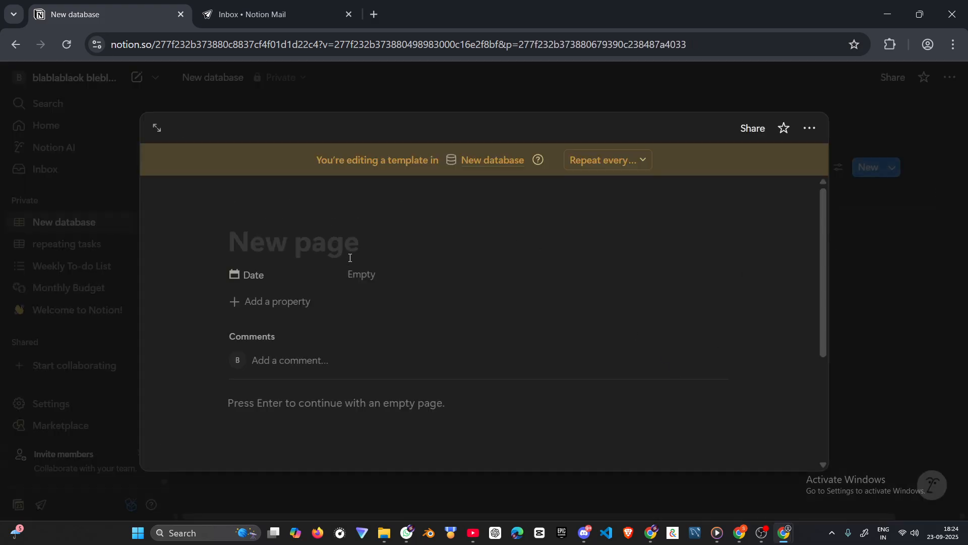
{"action": "type", "text": "mo"}
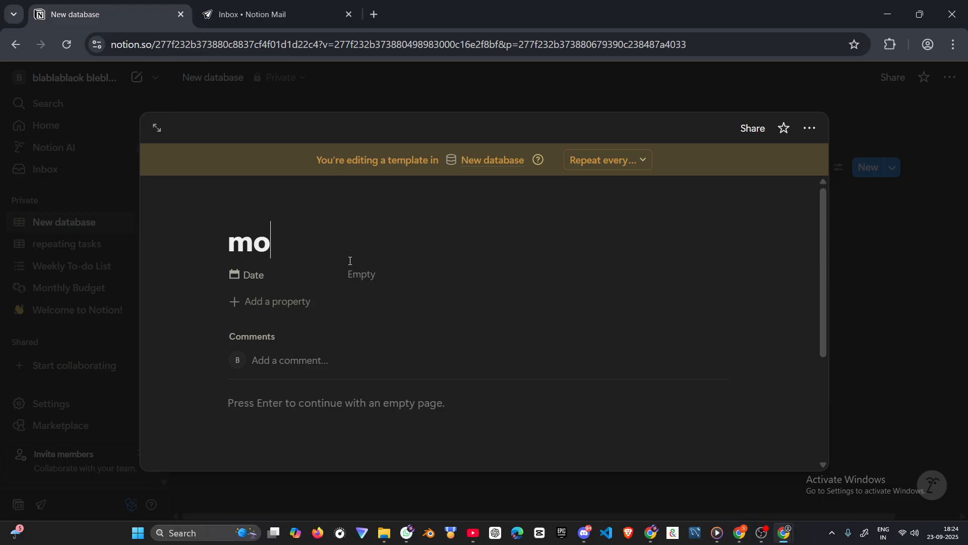
{"action": "type", "text": "rning"}
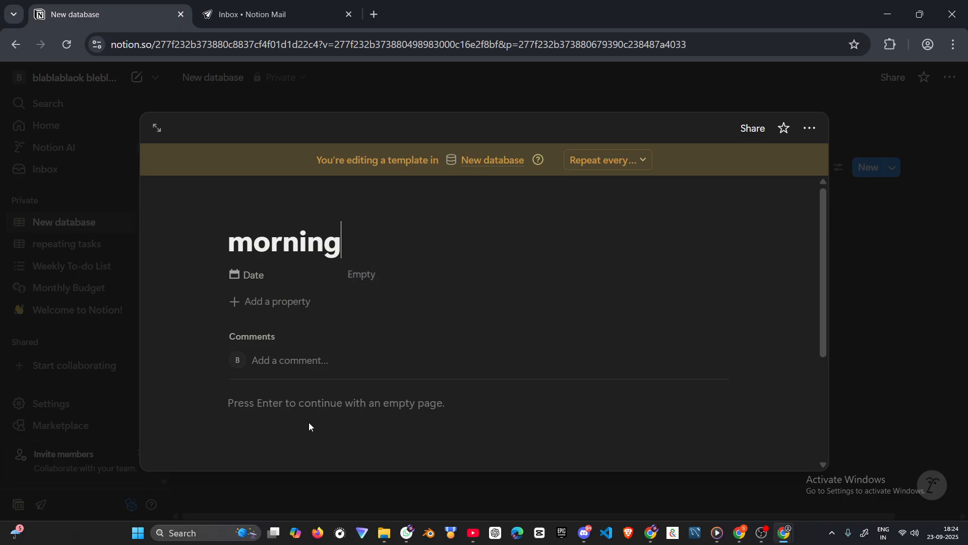
{"action": "left_click", "coordinate": [339, 364]}
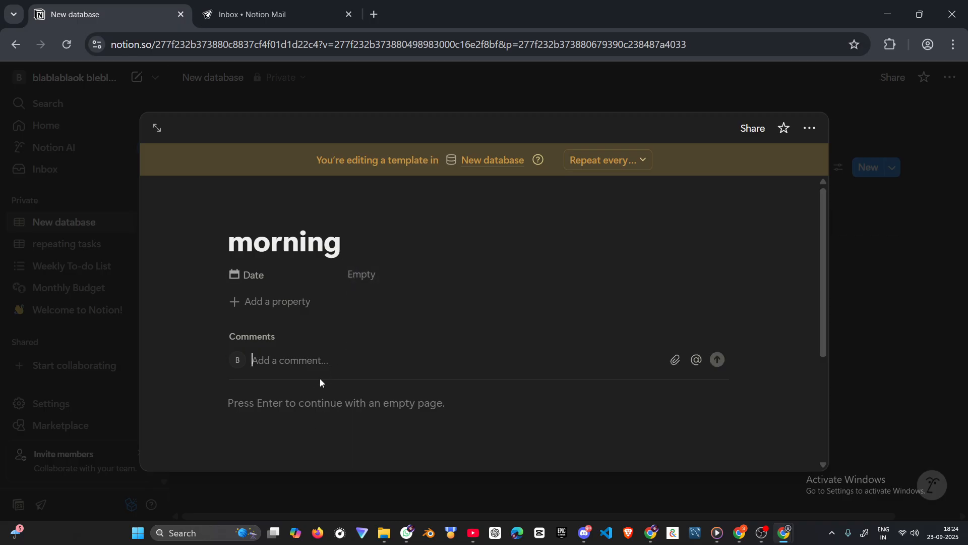
{"action": "left_click", "coordinate": [306, 401]}
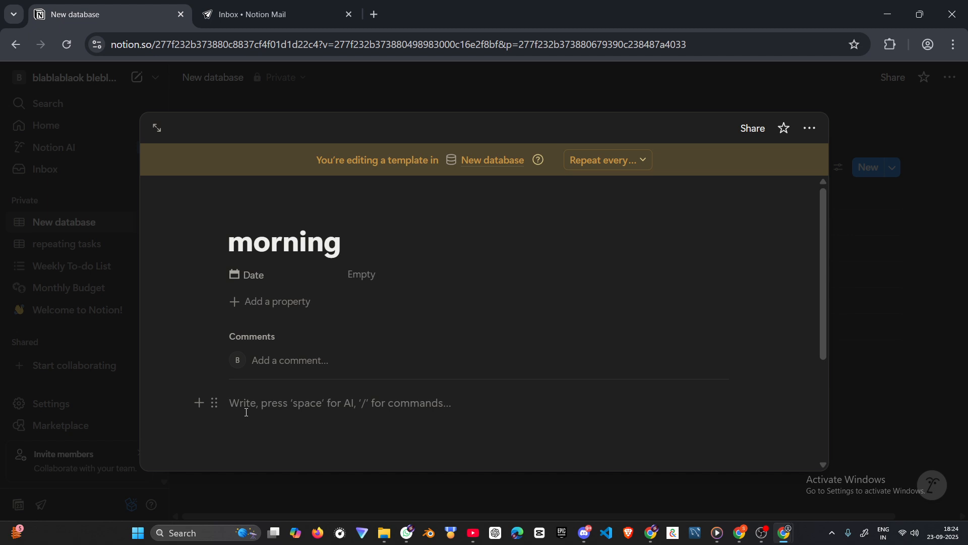
{"action": "type", "text": "workout"}
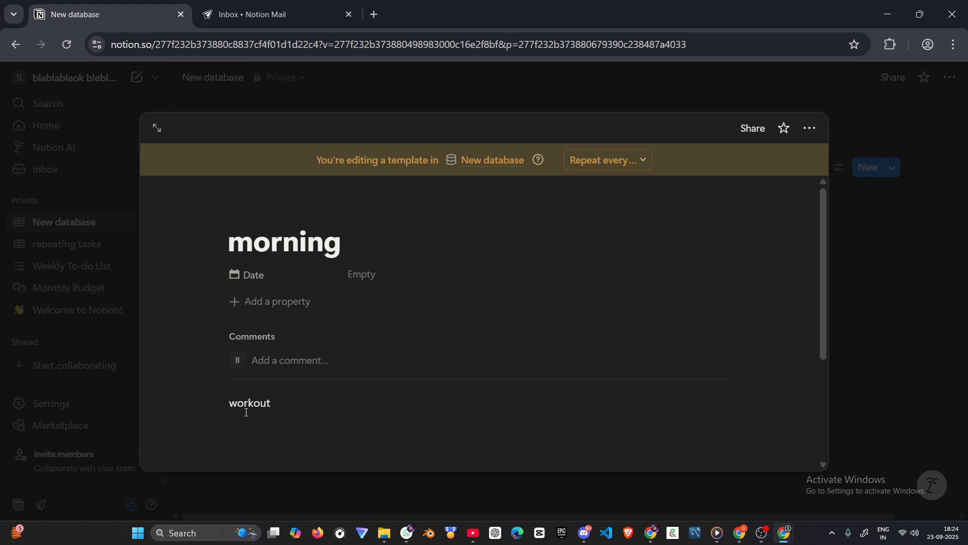
{"action": "key", "text": "Return"}
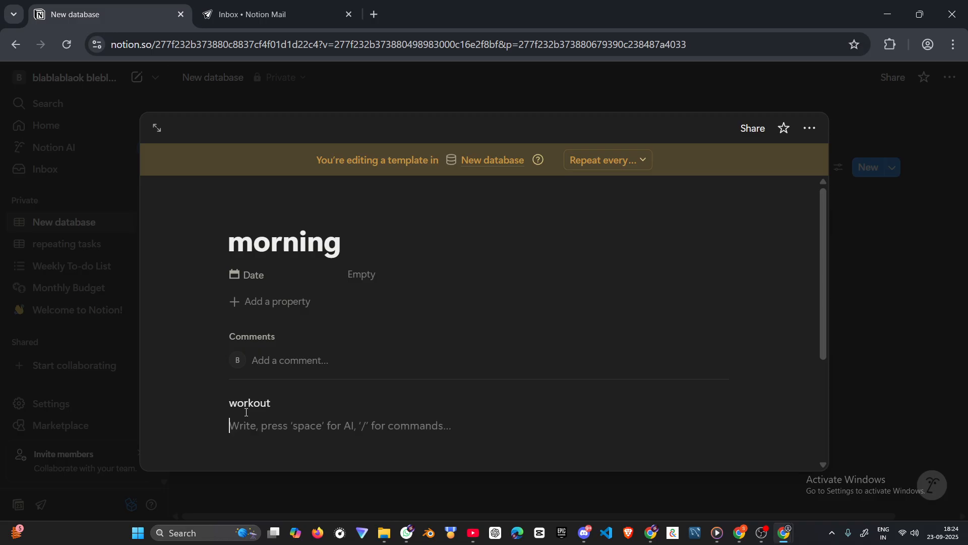
{"action": "left_click", "coordinate": [281, 99]}
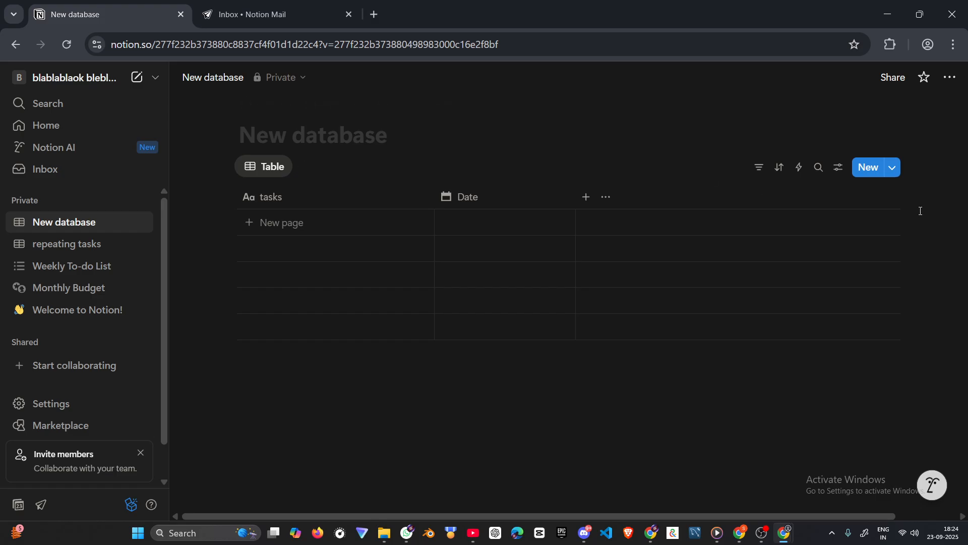
Step: Add an entry to the table from the morning template and close its page preview
{"action": "left_click", "coordinate": [890, 168]}
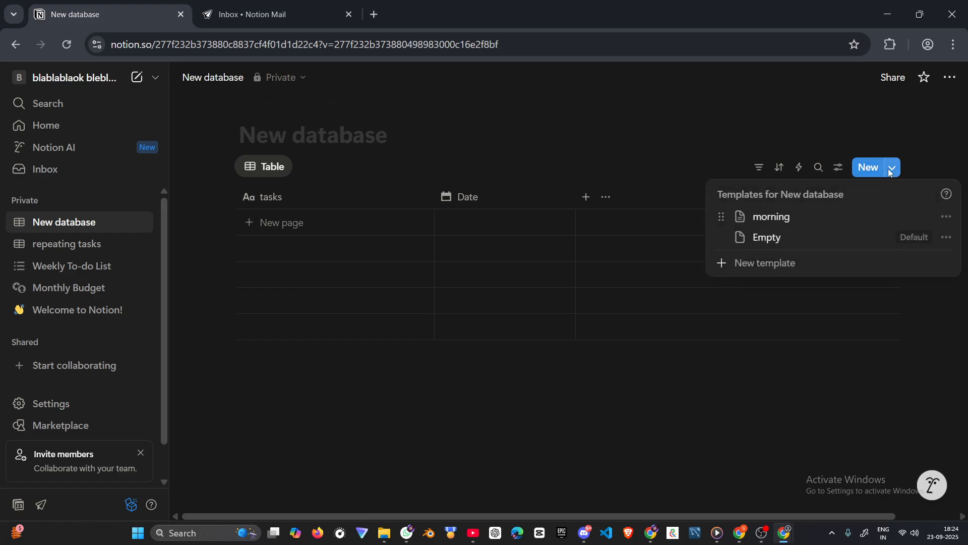
{"action": "left_click", "coordinate": [760, 219]}
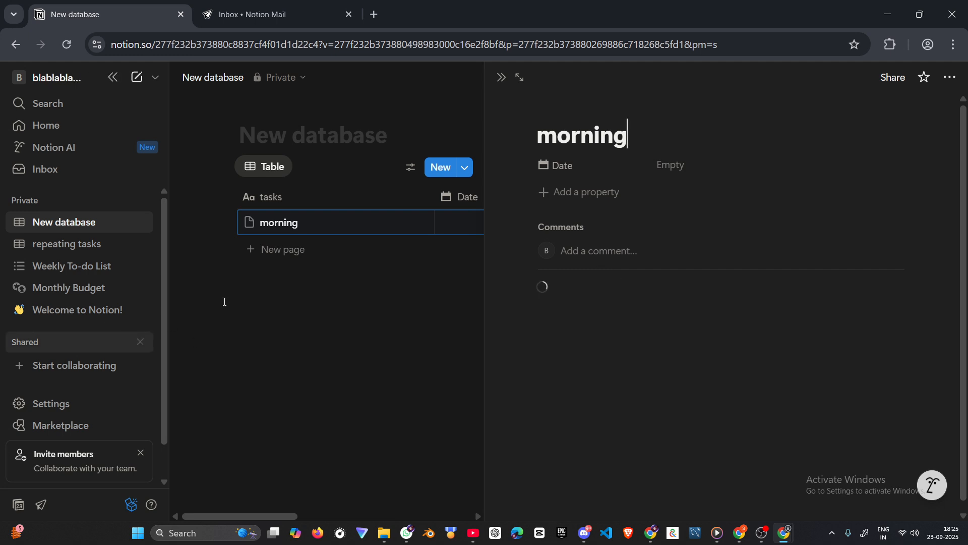
{"action": "left_click", "coordinate": [352, 312]}
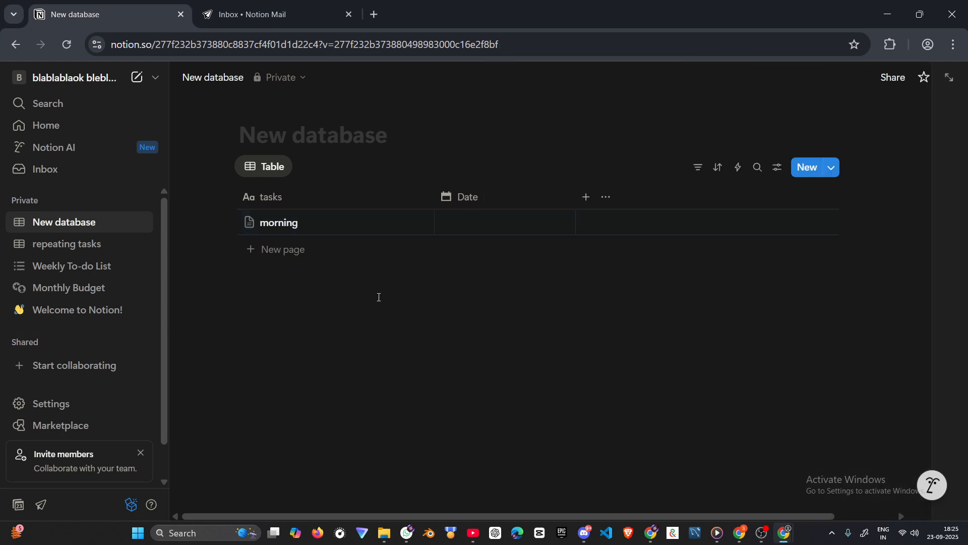
Step: Set the morning template to repeat every 1 day and save the cadence
{"action": "left_click", "coordinate": [892, 173]}
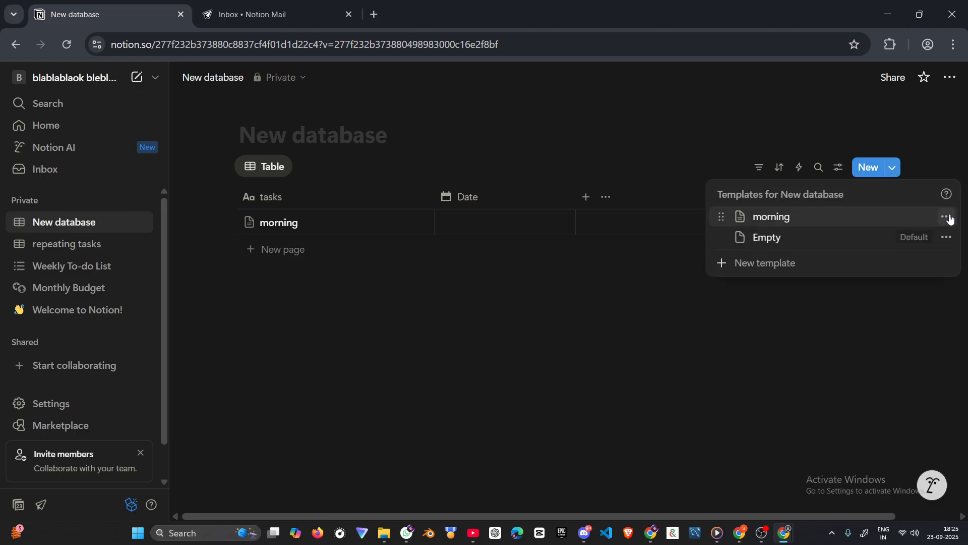
{"action": "left_click", "coordinate": [946, 217]}
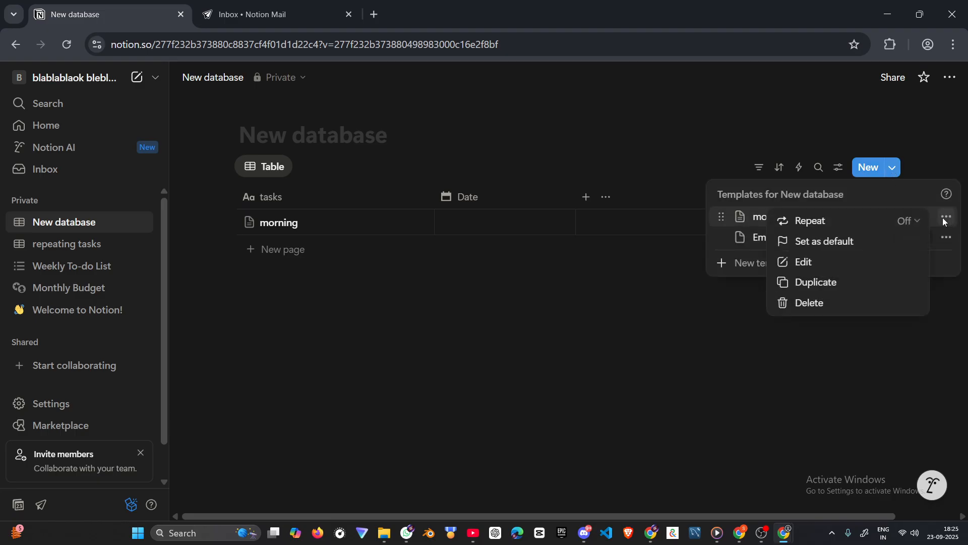
{"action": "left_click", "coordinate": [835, 222]}
{"action": "left_click", "coordinate": [810, 254]}
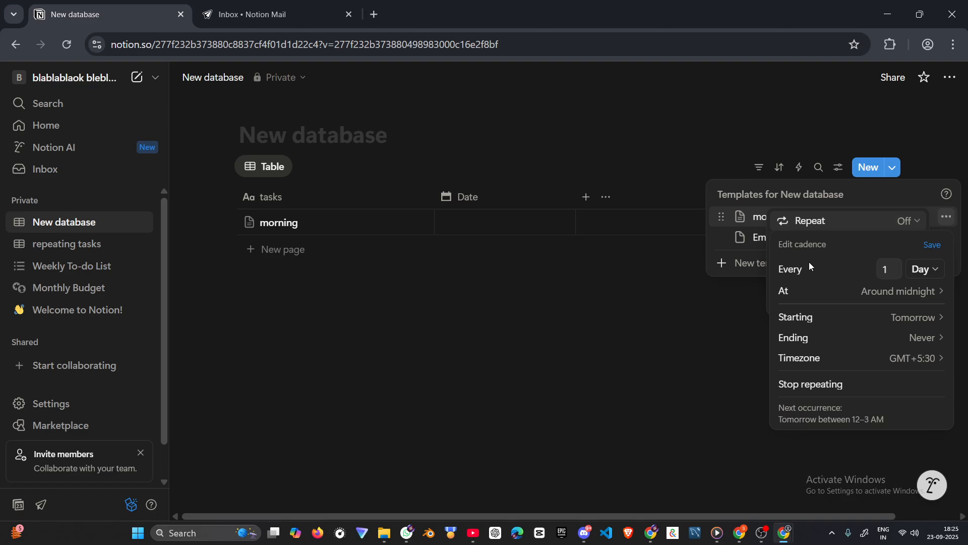
{"action": "left_click", "coordinate": [926, 251]}
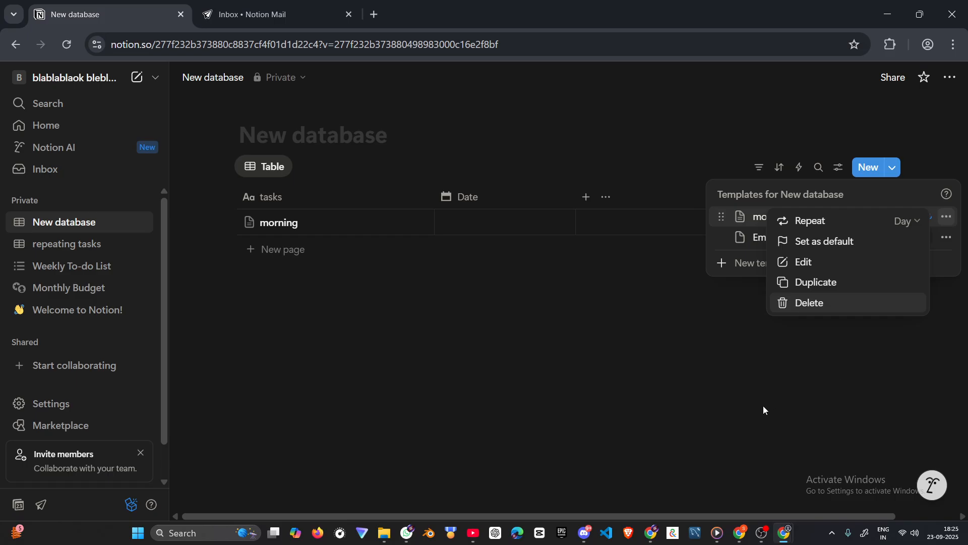
{"action": "left_click", "coordinate": [582, 345]}
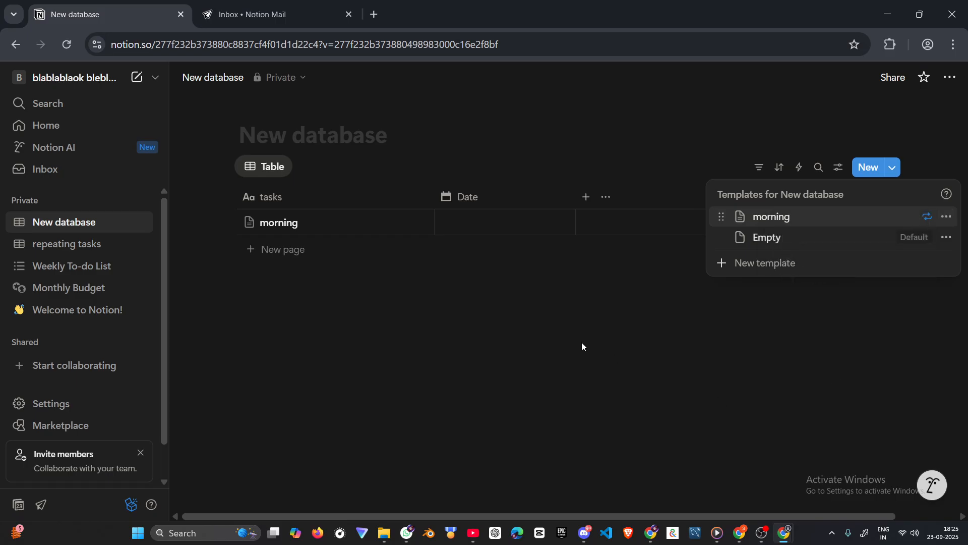